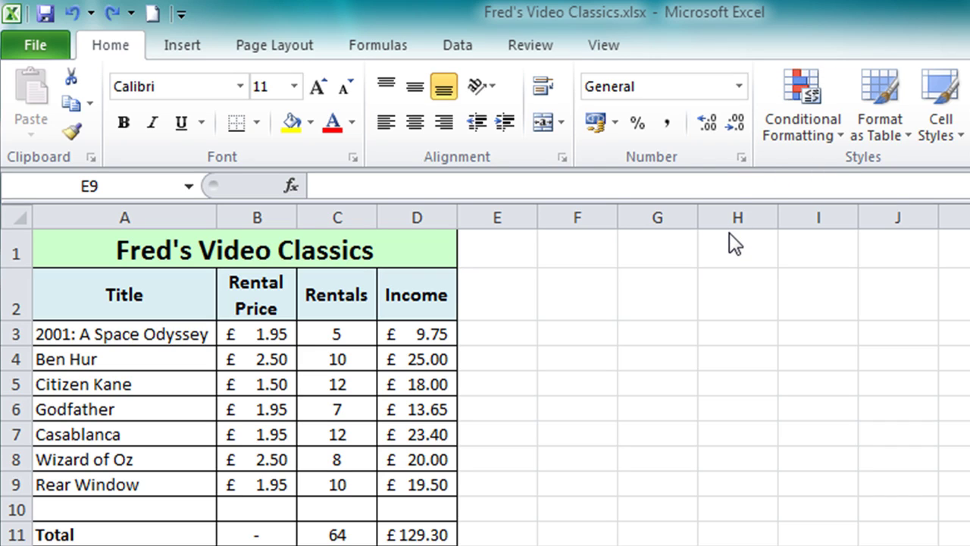
Step: Select the Income values in cells D3 through D9
{"action": "left_click", "coordinate": [424, 329]}
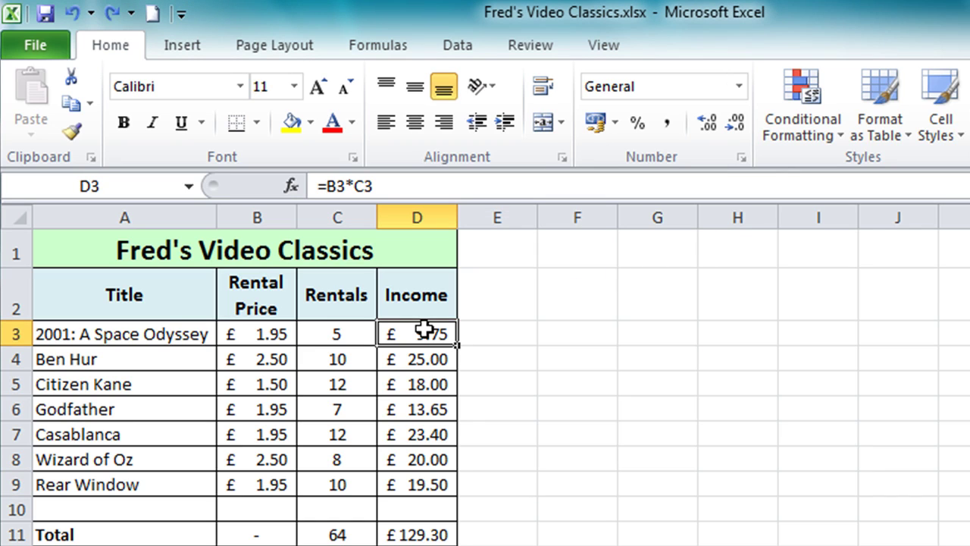
{"action": "left_click_drag", "start_coordinate": [424, 329], "coordinate": [406, 489]}
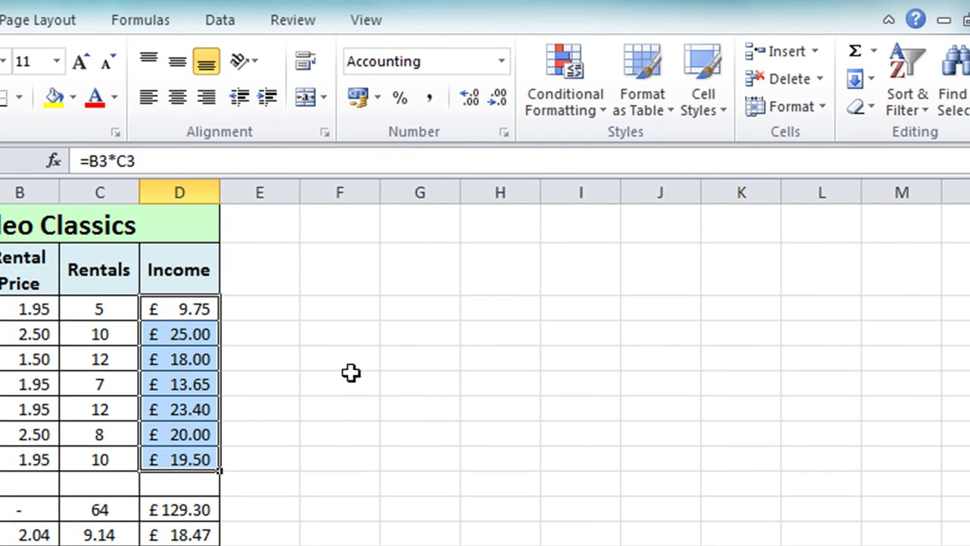
Step: Bring up the Conditional Formatting Color Scales gallery for the Income cells D3:D9
{"action": "left_click", "coordinate": [570, 112]}
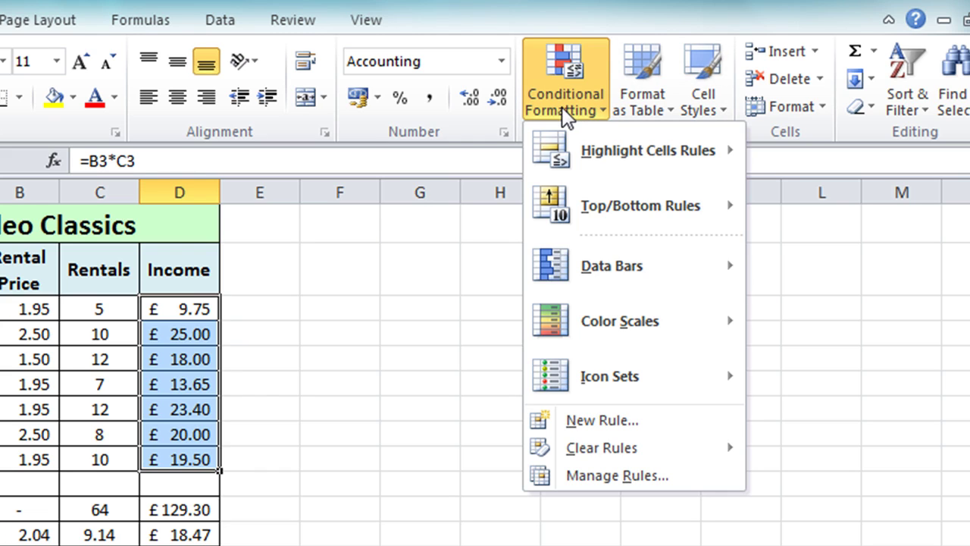
{"action": "mouse_move", "coordinate": [588, 309]}
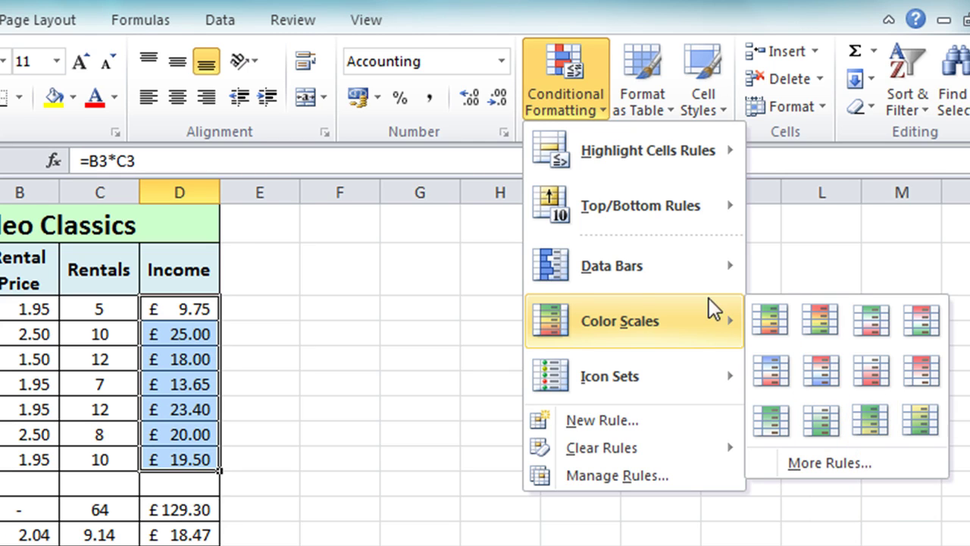
Step: Preview the Data Bars gallery, with the Purple Data Bar shown on the Income values
{"action": "mouse_move", "coordinate": [649, 282]}
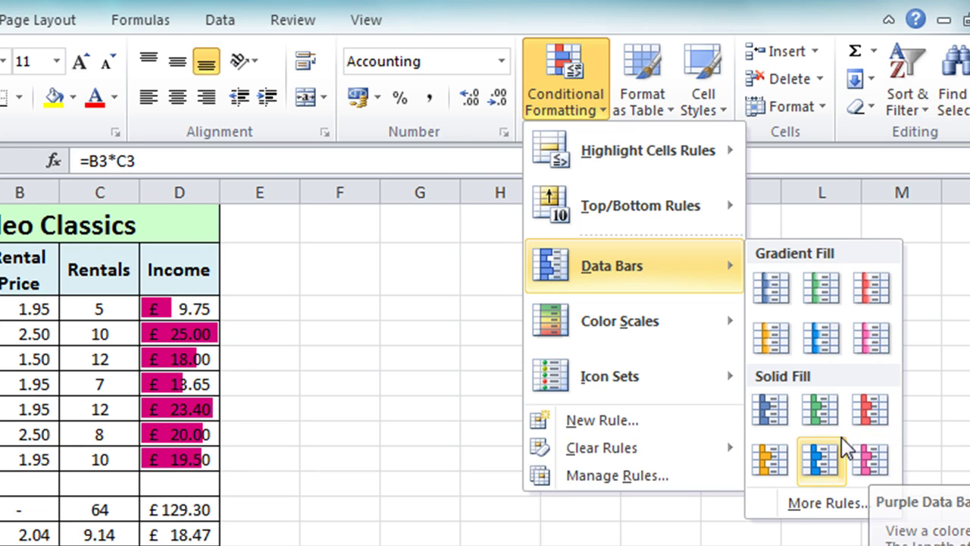
Step: Dismiss the Conditional Formatting menu and widen column D to 11.71
{"action": "mouse_move", "coordinate": [603, 375]}
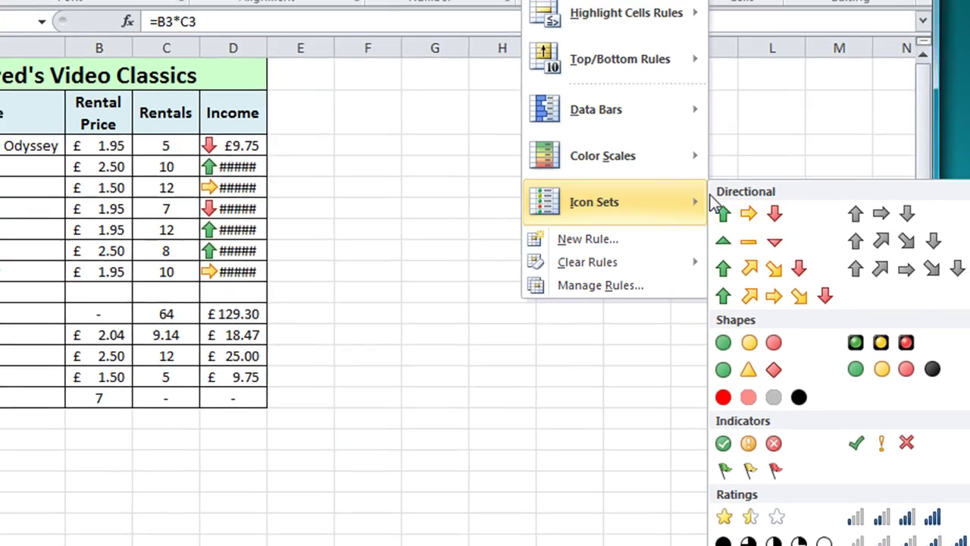
{"action": "mouse_move", "coordinate": [481, 15]}
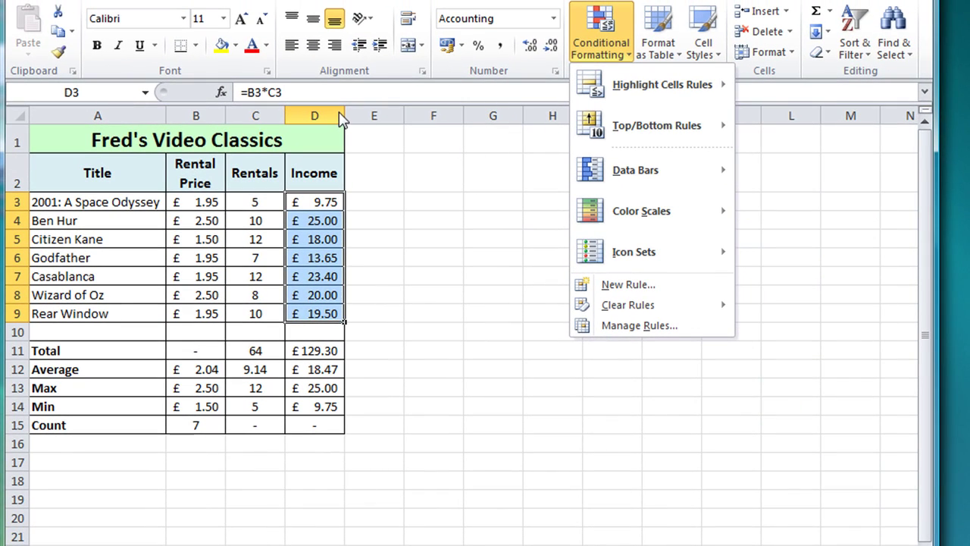
{"action": "left_click", "coordinate": [343, 110]}
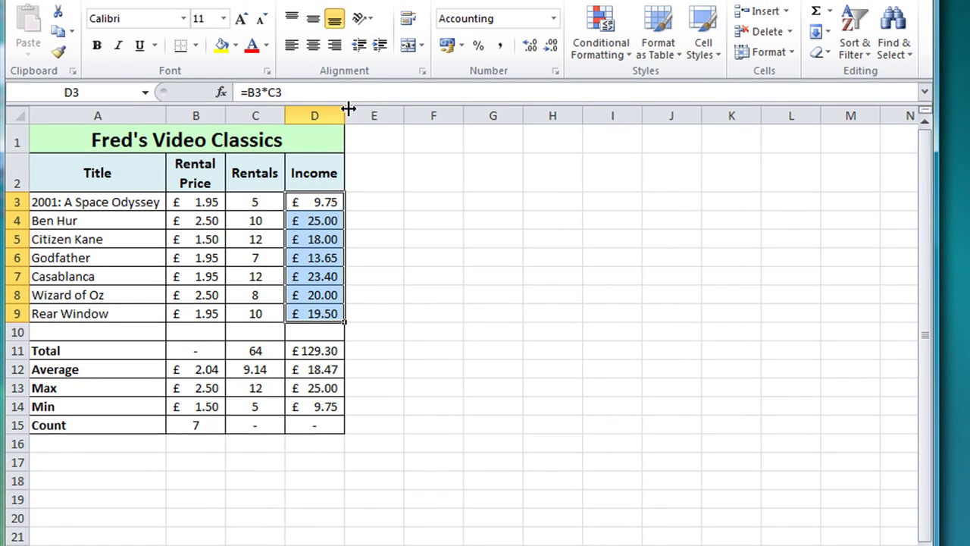
{"action": "left_click_drag", "start_coordinate": [344, 115], "coordinate": [367, 113]}
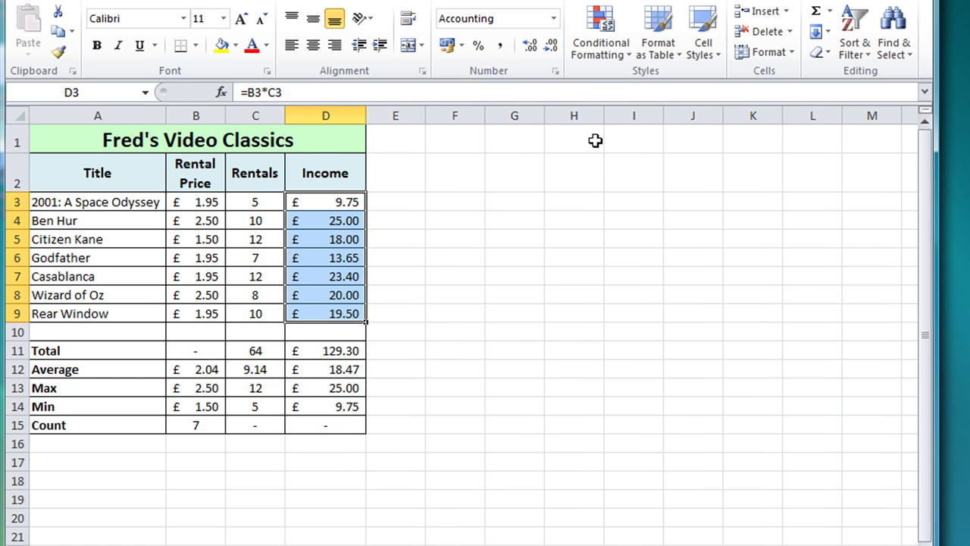
Step: Show the Highlight Cells Rules list, with Greater Than and Less Than, in Conditional Formatting
{"action": "left_click", "coordinate": [620, 56]}
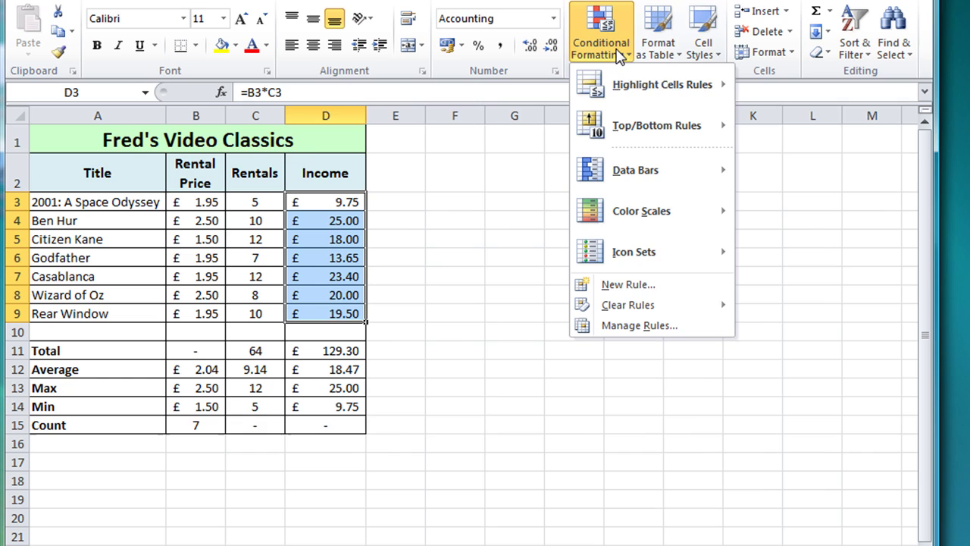
{"action": "mouse_move", "coordinate": [632, 250]}
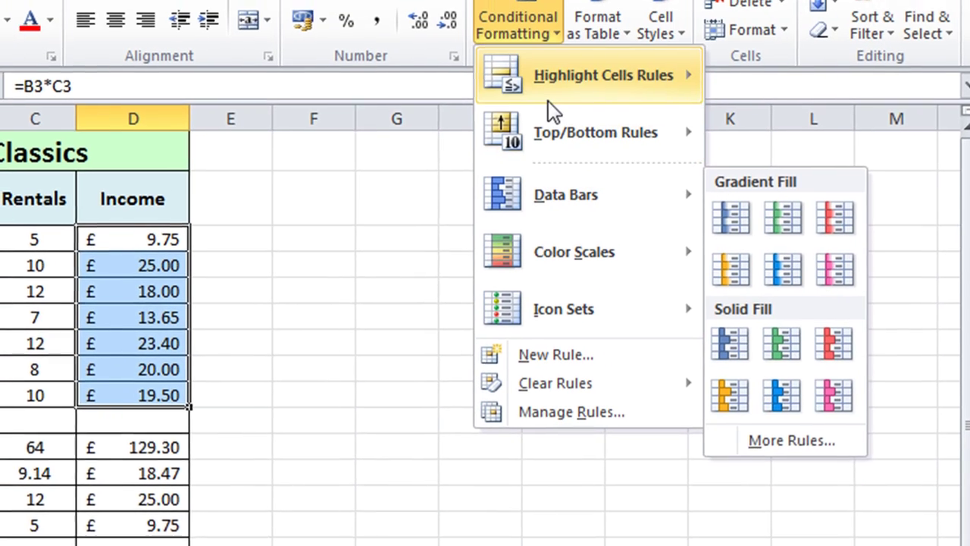
{"action": "mouse_move", "coordinate": [545, 143]}
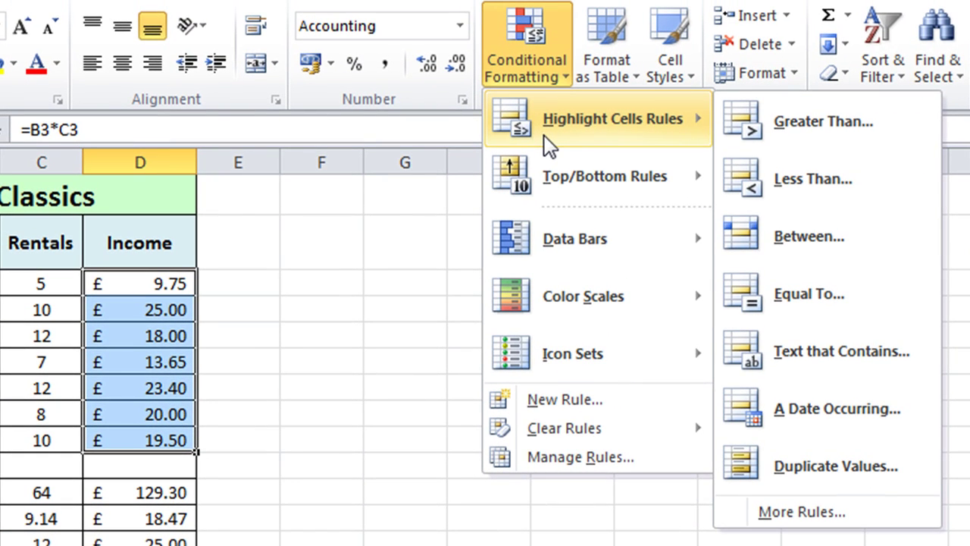
Step: Start a Greater Than rule with threshold 15 and list its highlight format options
{"action": "left_click", "coordinate": [790, 119]}
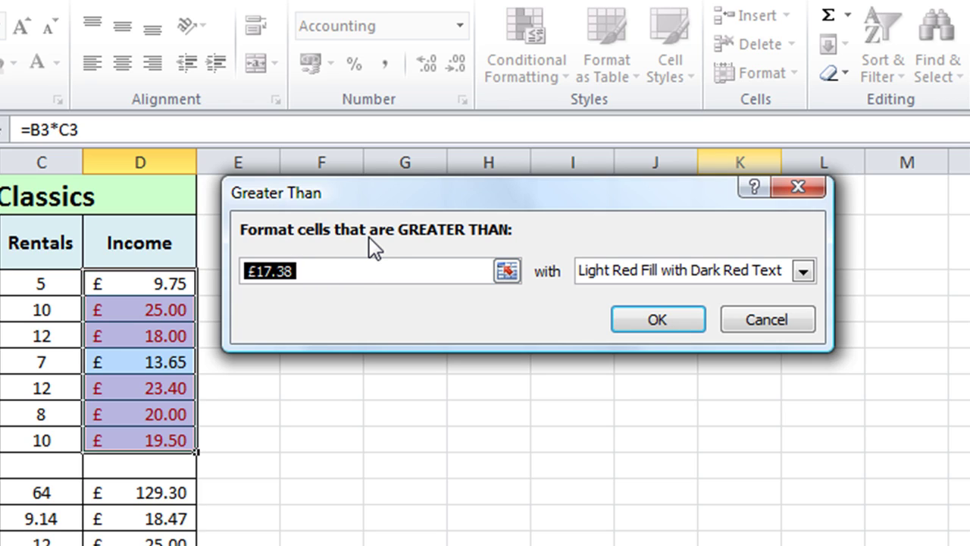
{"action": "key", "text": "BackSpace"}
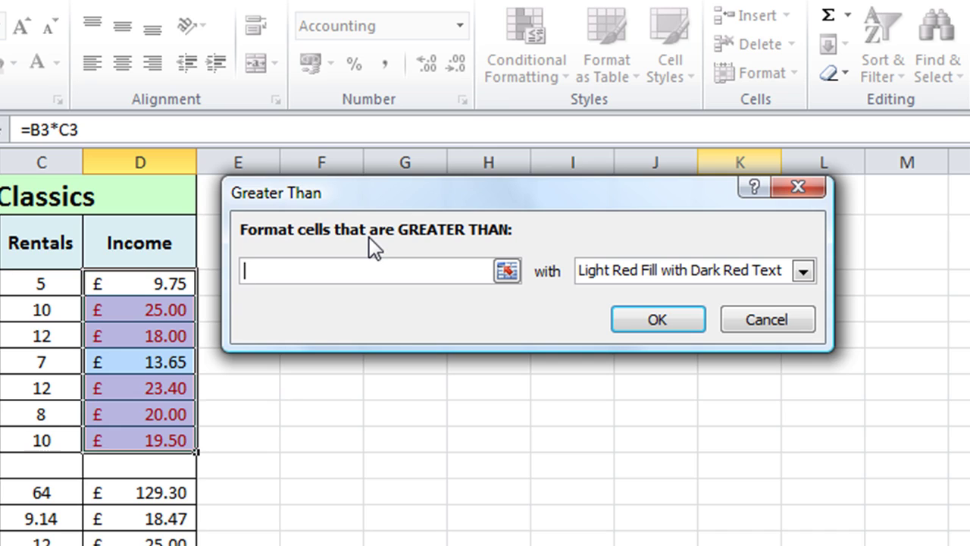
{"action": "type", "text": "1"}
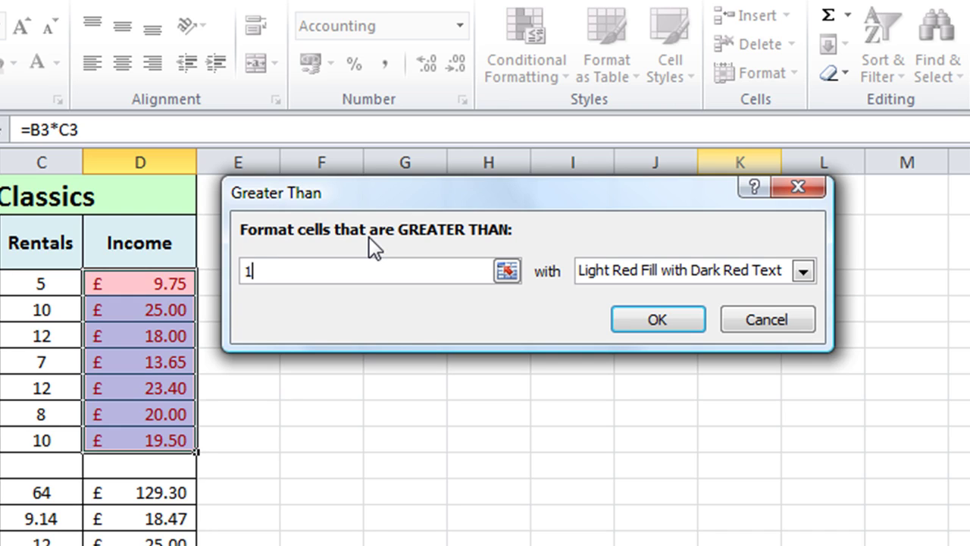
{"action": "type", "text": "5"}
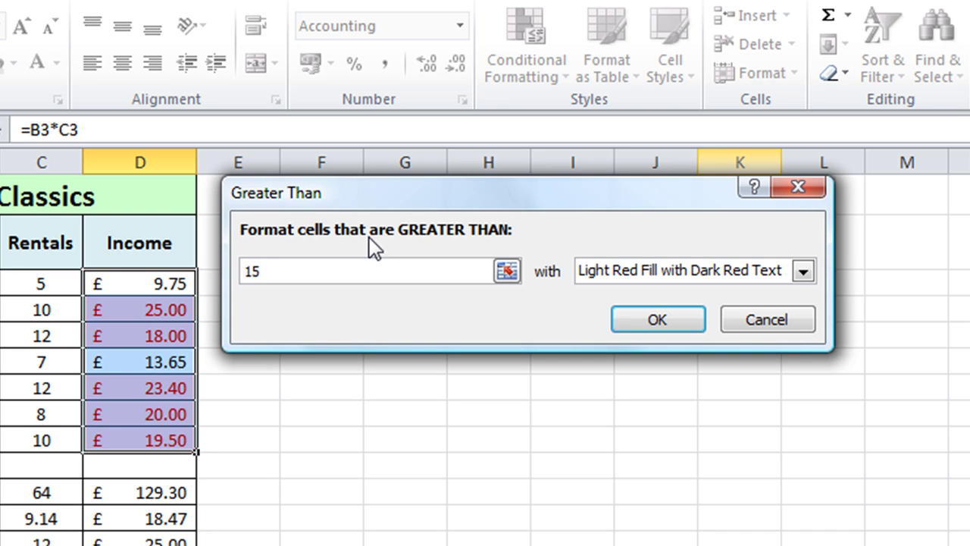
{"action": "left_click", "coordinate": [804, 273]}
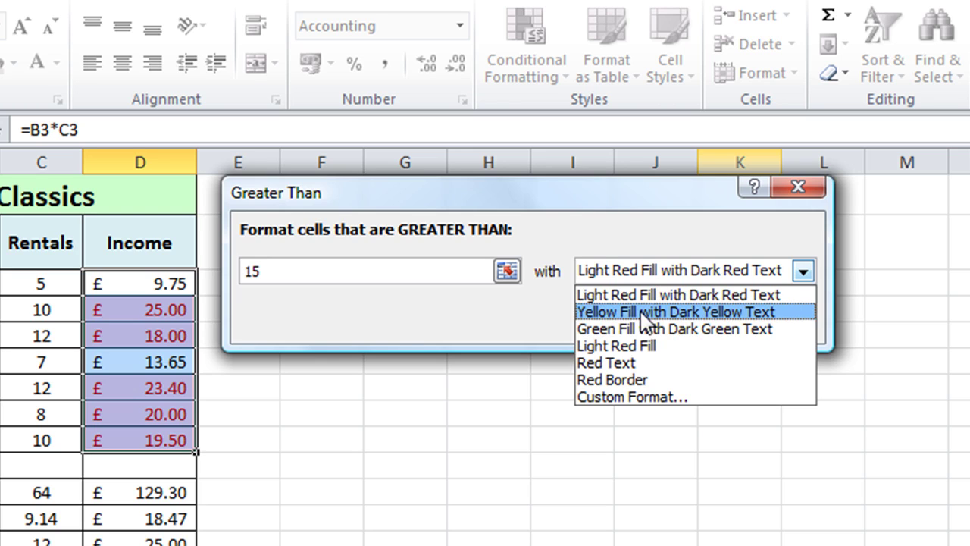
Step: Give the Greater Than 15 rule a custom light green fill and apply it to D3:D9
{"action": "left_click", "coordinate": [598, 396]}
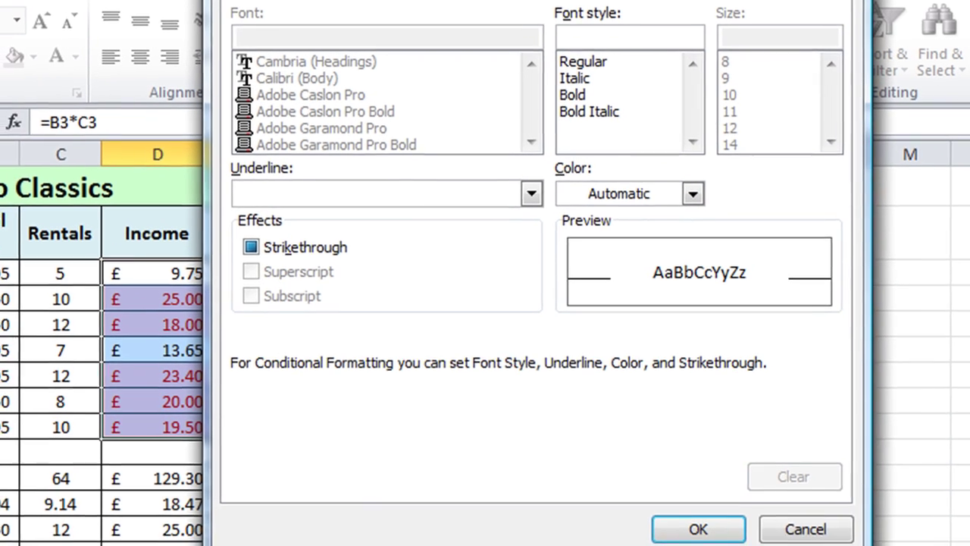
{"action": "left_click_drag", "start_coordinate": [627, 4], "coordinate": [719, 43]}
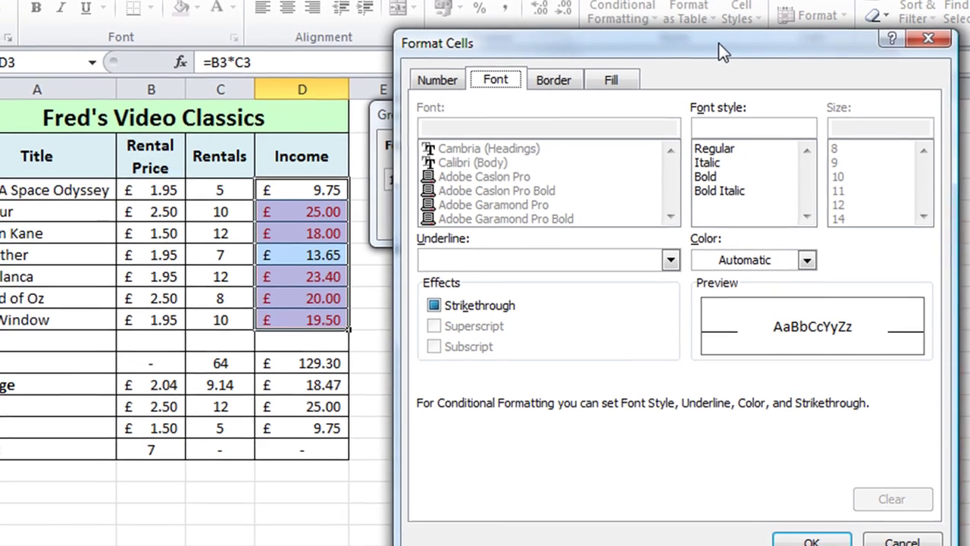
{"action": "left_click", "coordinate": [613, 78]}
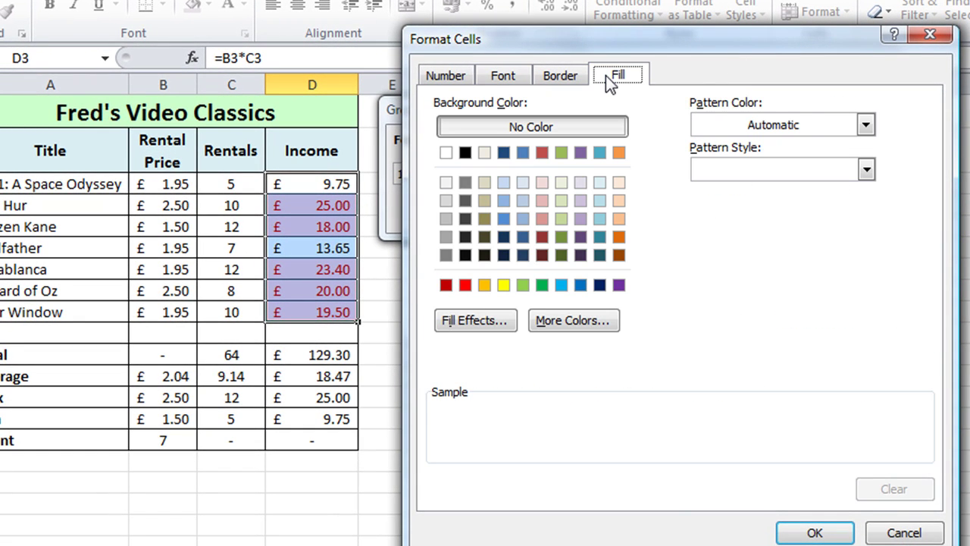
{"action": "left_click", "coordinate": [560, 201]}
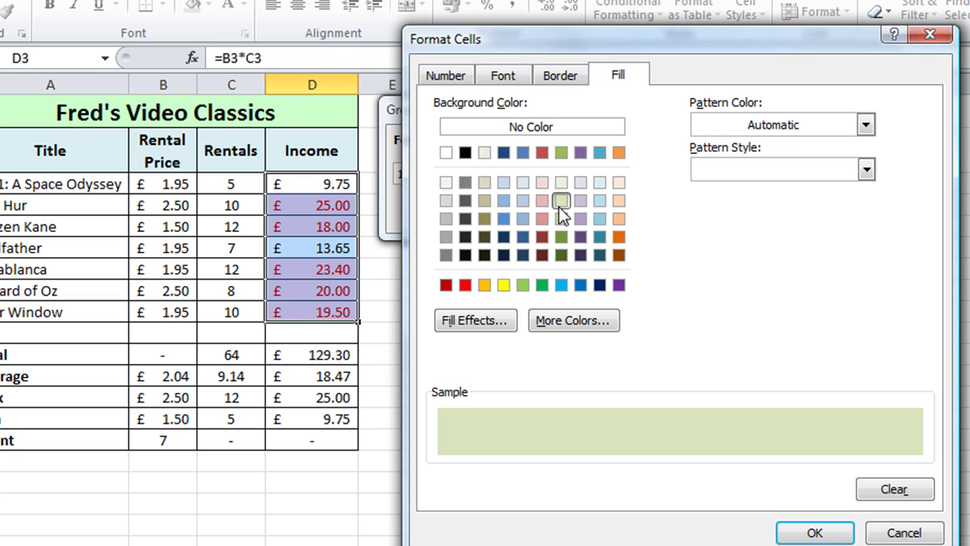
{"action": "left_click", "coordinate": [815, 533]}
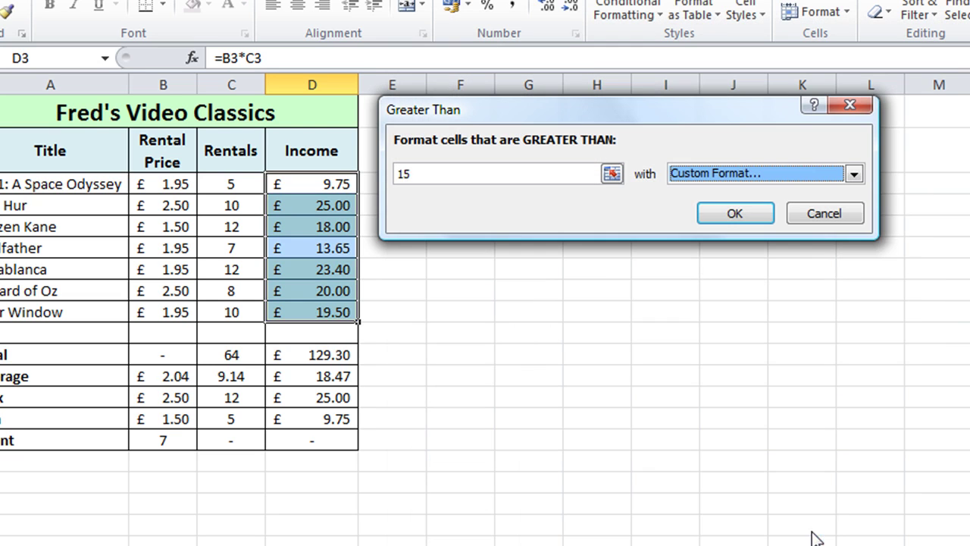
{"action": "left_click", "coordinate": [710, 211]}
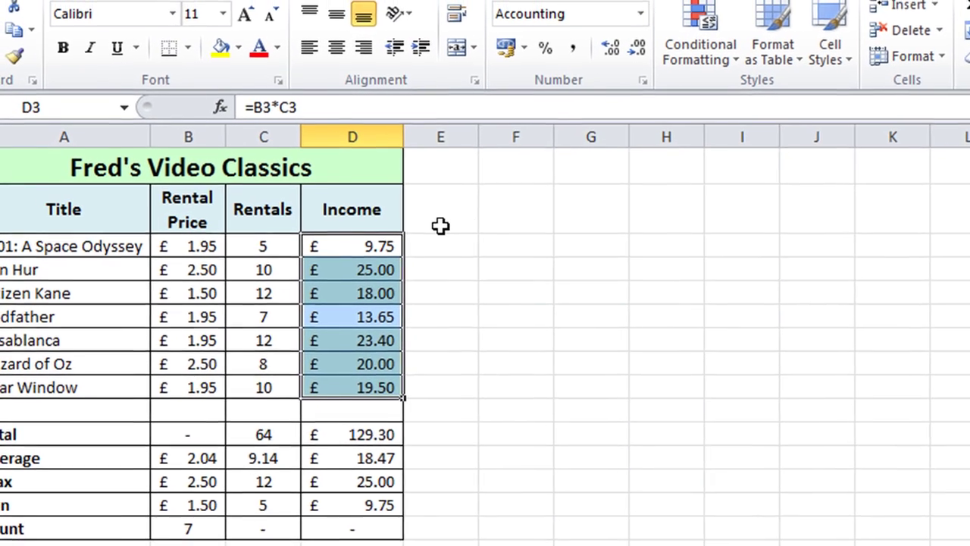
Step: Deselect to check the green fills on values over 15, then reselect D3:D9
{"action": "left_click", "coordinate": [441, 225]}
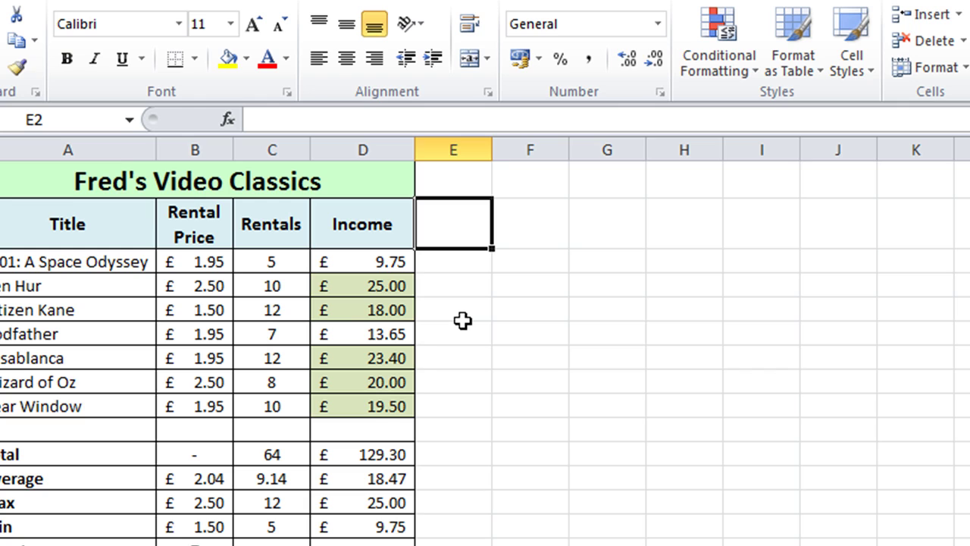
{"action": "left_click", "coordinate": [368, 266]}
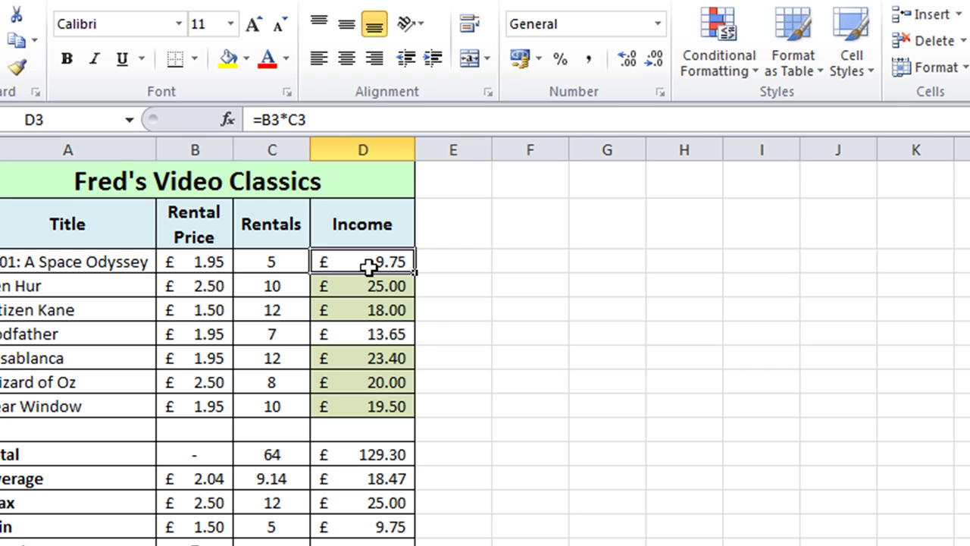
{"action": "left_click_drag", "start_coordinate": [369, 266], "coordinate": [359, 409]}
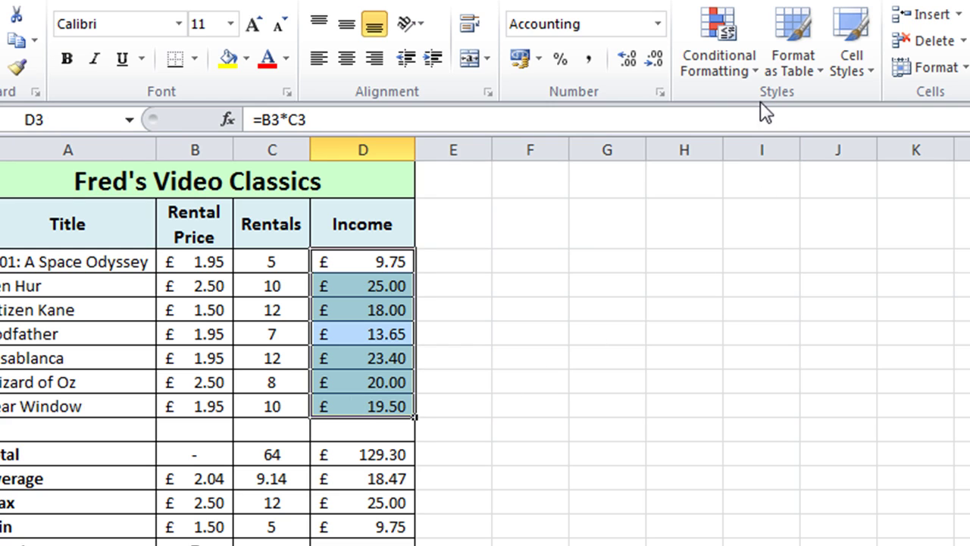
Step: Start a Less Than highlight rule for the Income cells, which suggests £17.38
{"action": "left_click", "coordinate": [746, 76]}
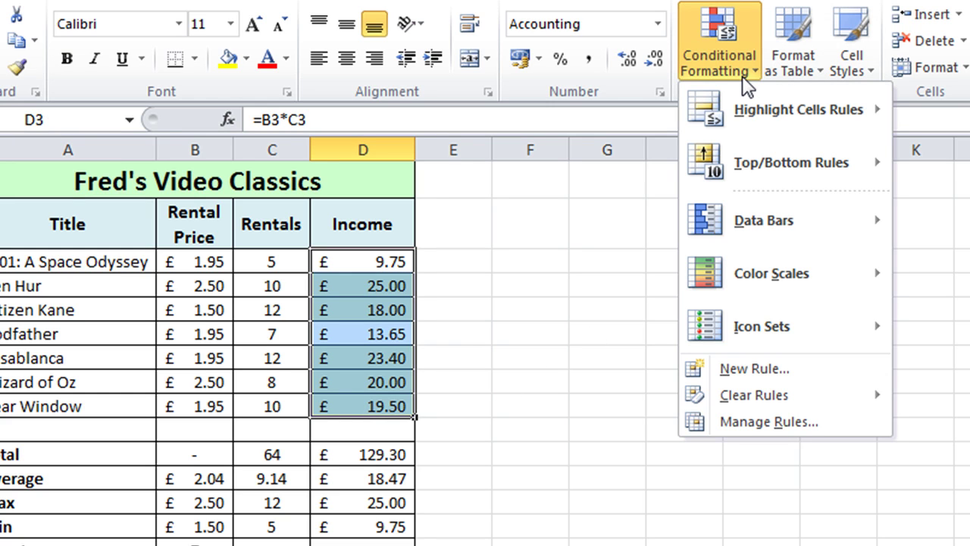
{"action": "mouse_move", "coordinate": [743, 103]}
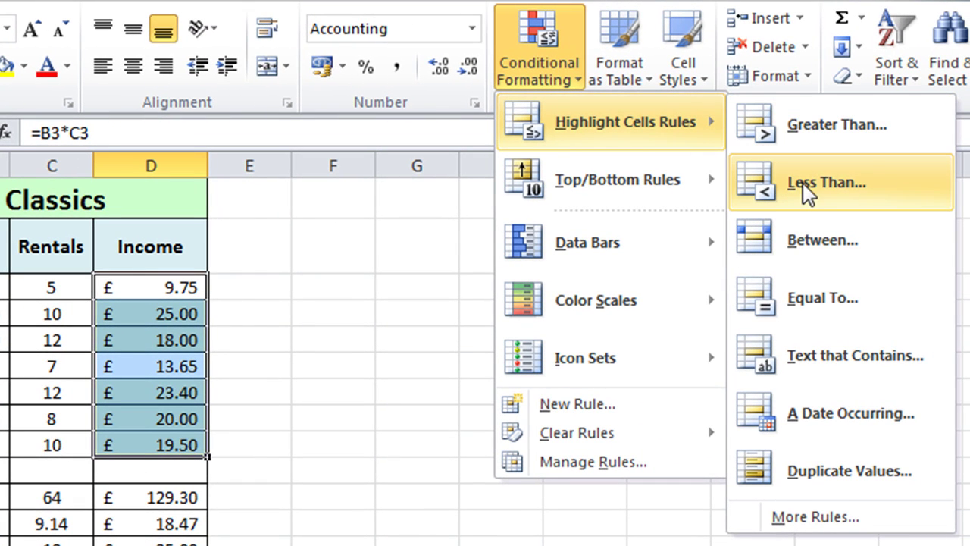
{"action": "left_click", "coordinate": [870, 171]}
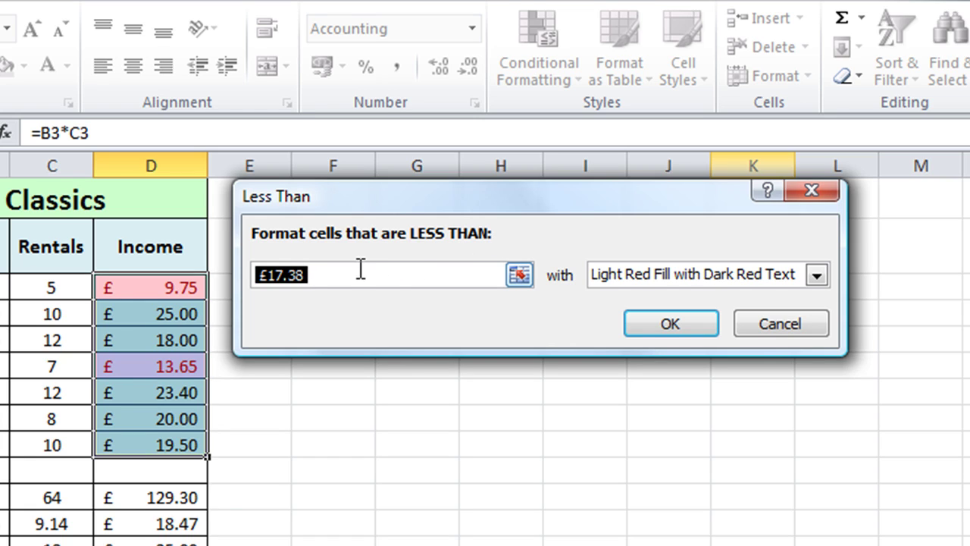
Step: Apply a Less Than 10 rule with Light Red Fill, then reselect D3:D9
{"action": "type", "text": "10"}
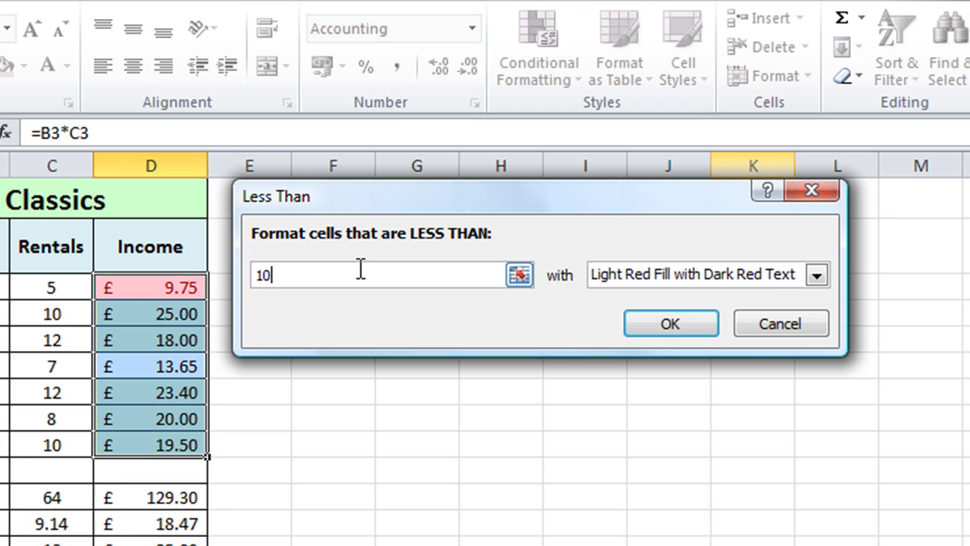
{"action": "key", "text": "Tab"}
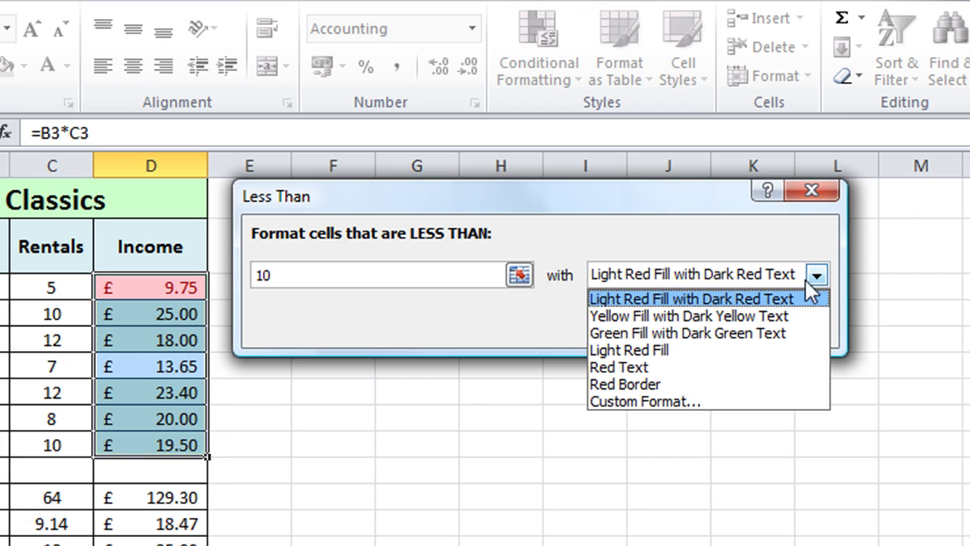
{"action": "left_click", "coordinate": [643, 355]}
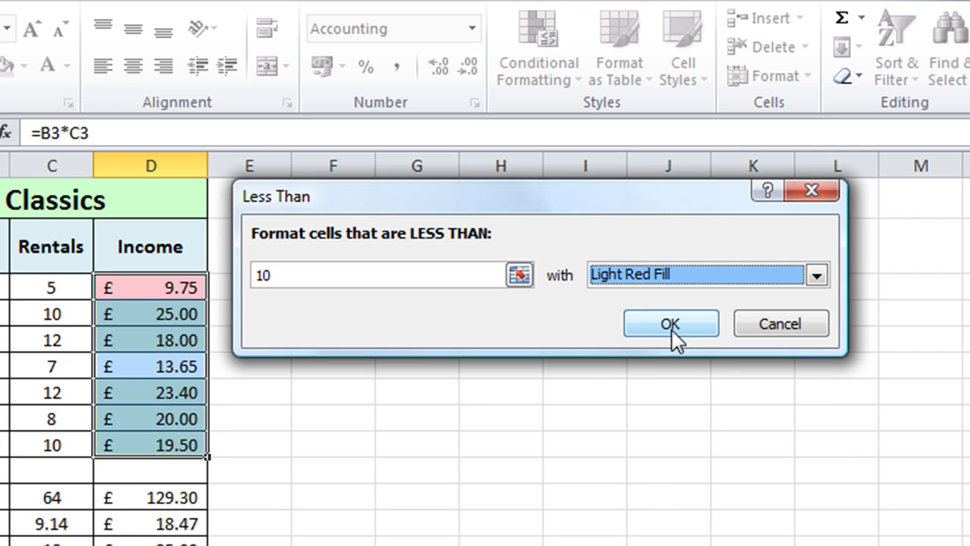
{"action": "left_click", "coordinate": [670, 326]}
{"action": "left_click", "coordinate": [349, 371]}
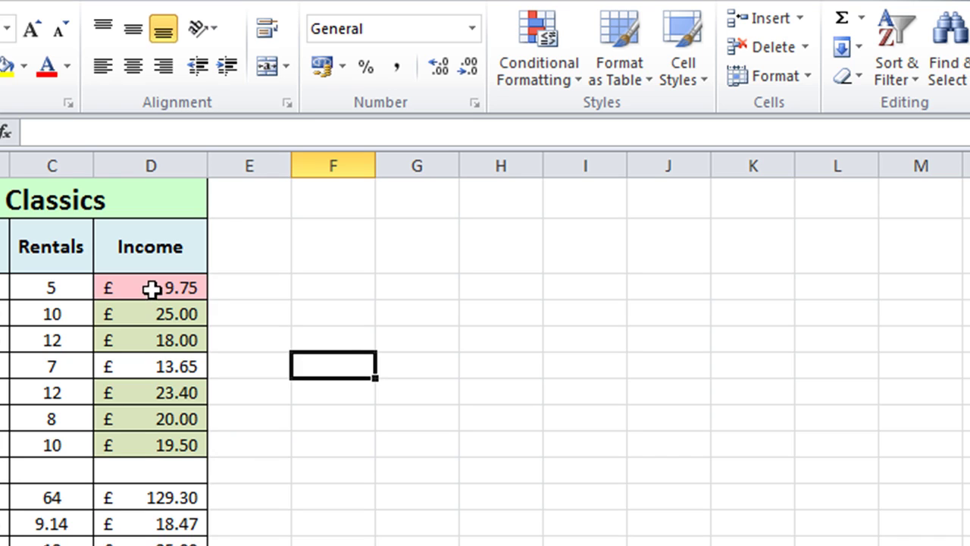
{"action": "left_click_drag", "start_coordinate": [148, 294], "coordinate": [124, 445]}
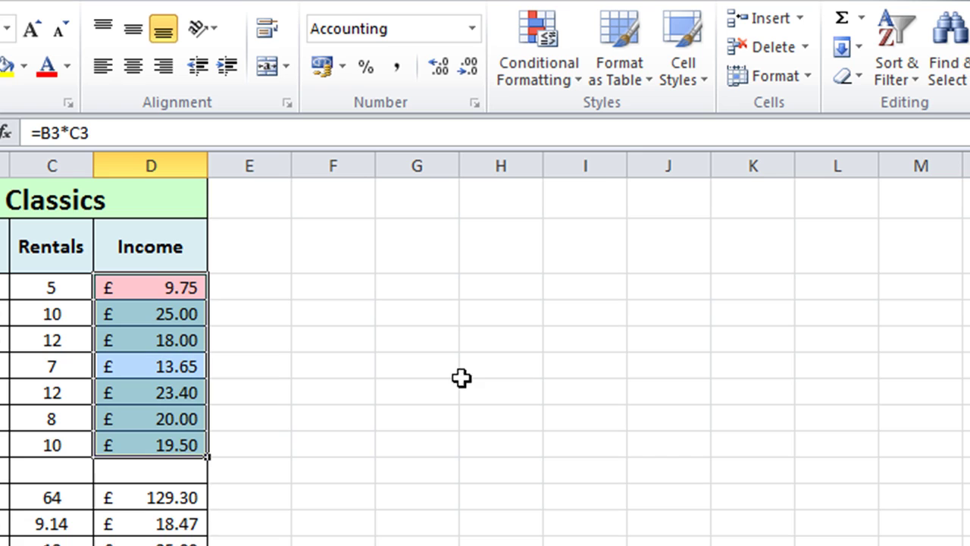
Step: In the Conditional Formatting Rules Manager, open the 'Cell Value < 10' rule for editing
{"action": "left_click", "coordinate": [574, 81]}
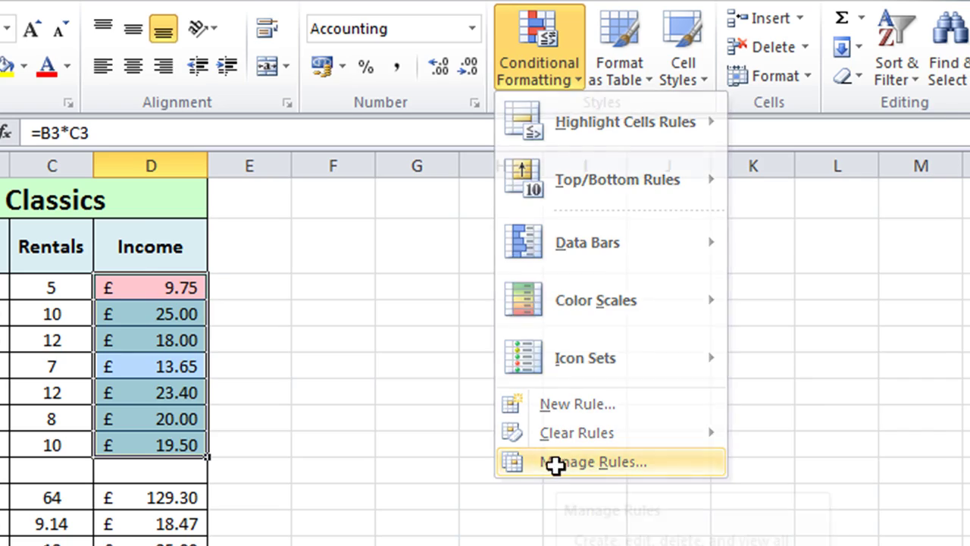
{"action": "left_click", "coordinate": [558, 463]}
{"action": "left_click_drag", "start_coordinate": [679, 88], "coordinate": [572, 212]}
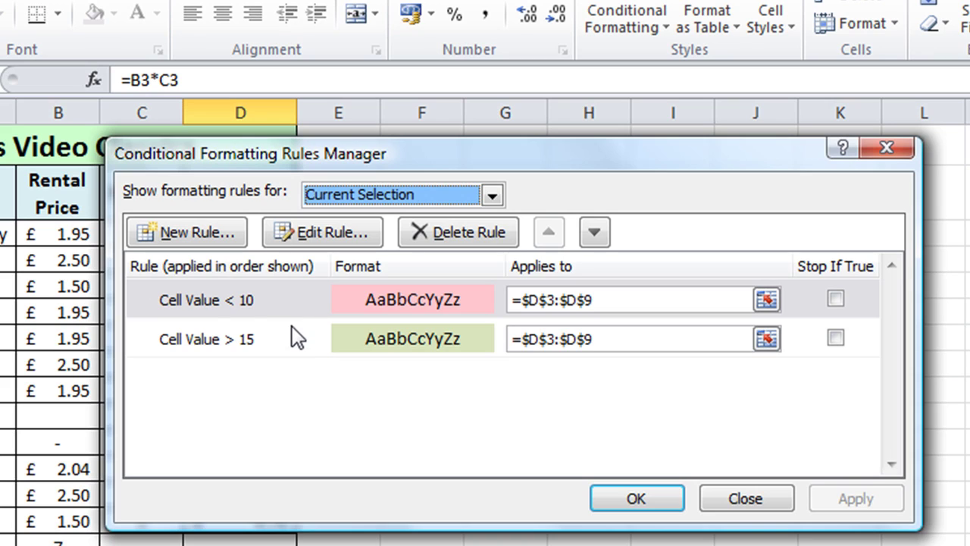
{"action": "left_click", "coordinate": [336, 300]}
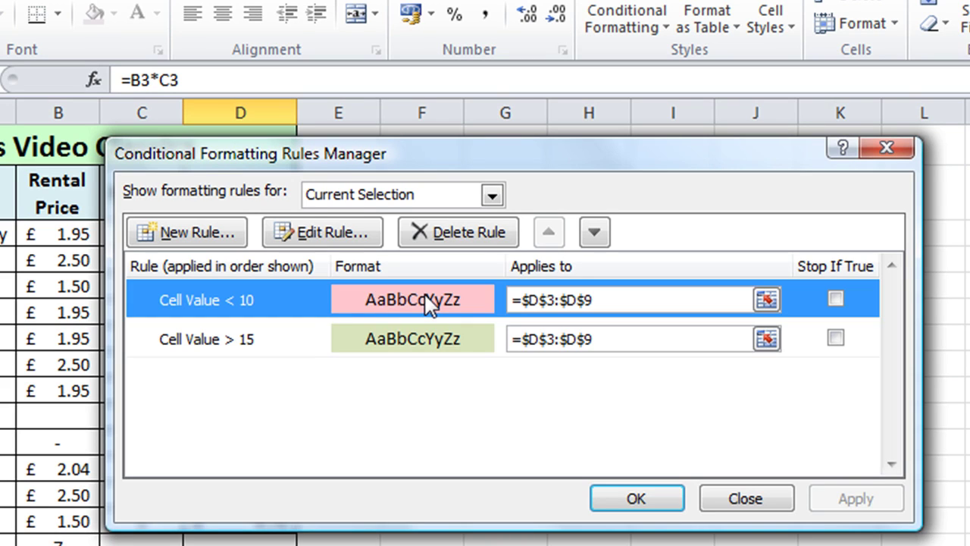
{"action": "left_click", "coordinate": [341, 232]}
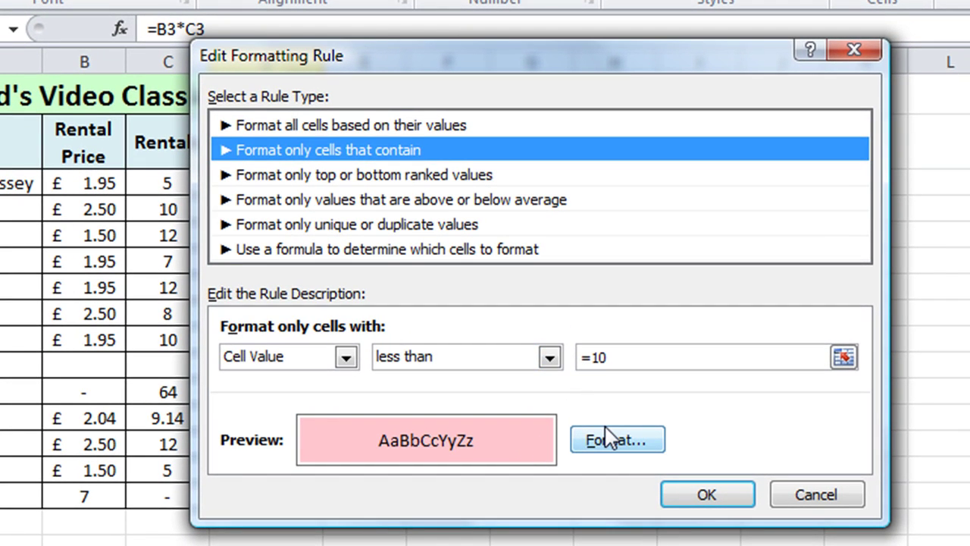
Step: Switch the less-than-10 rule's fill from light red to light blue and apply it to D3:D9
{"action": "left_click", "coordinate": [613, 439]}
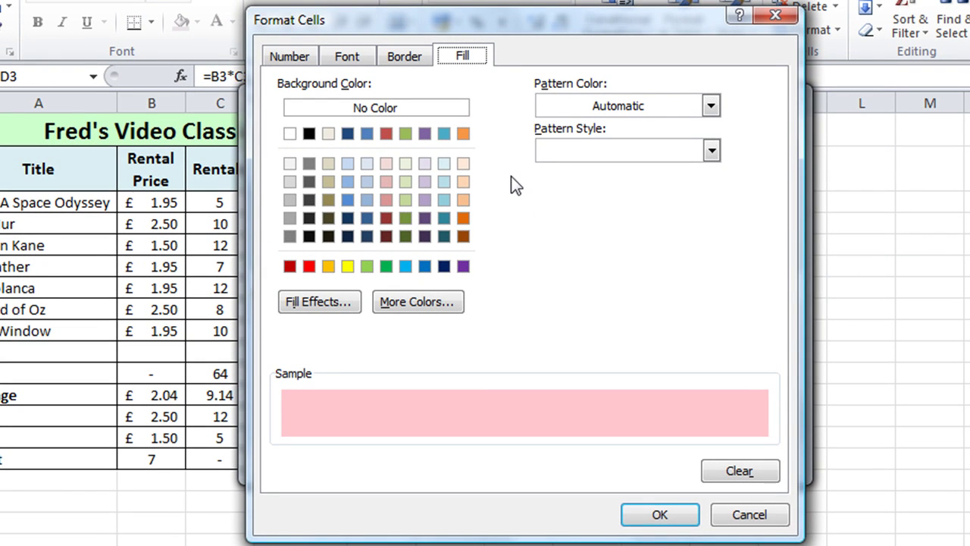
{"action": "left_click", "coordinate": [444, 163]}
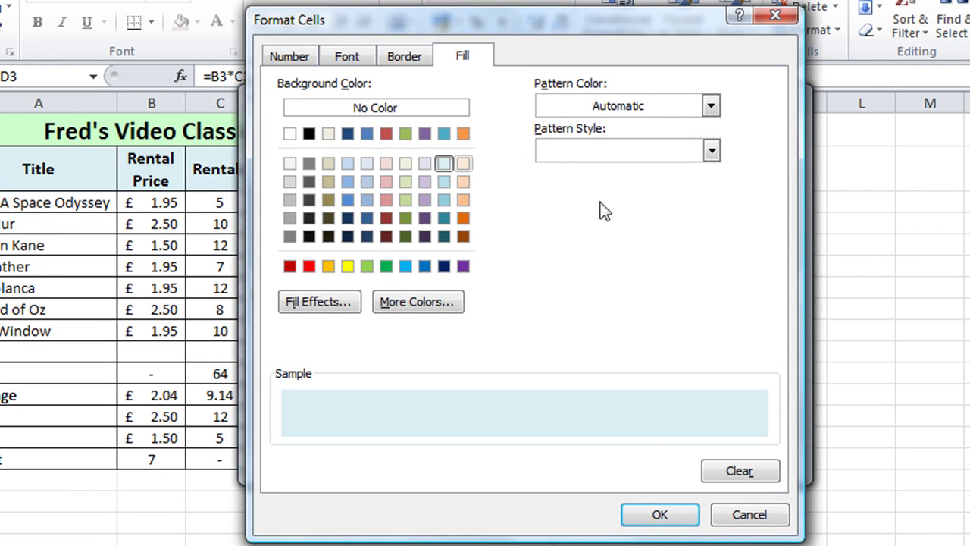
{"action": "left_click", "coordinate": [650, 519]}
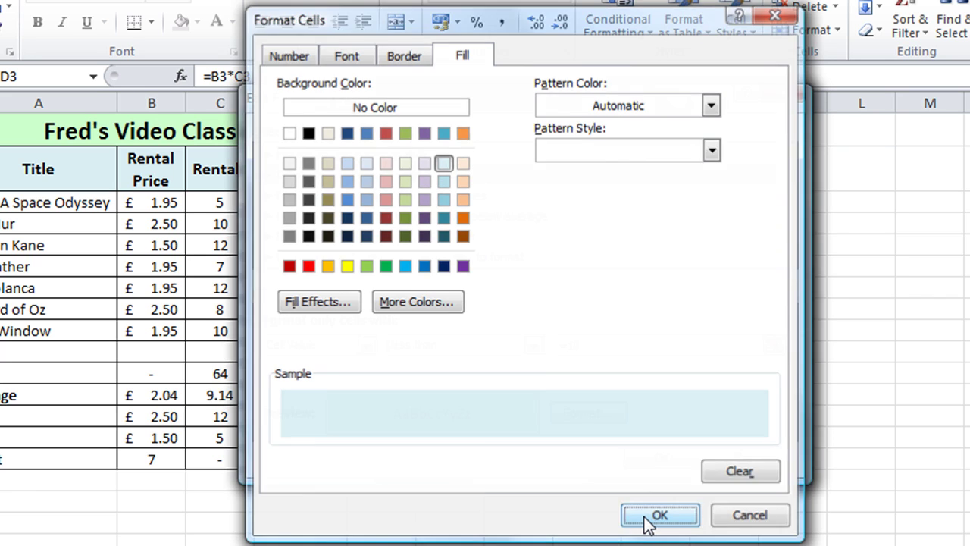
{"action": "left_click", "coordinate": [662, 458]}
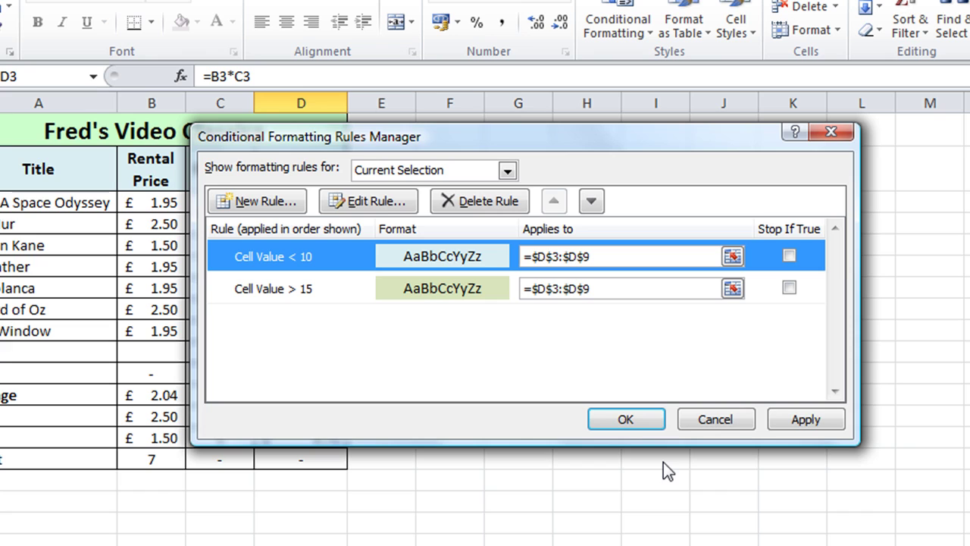
{"action": "left_click", "coordinate": [640, 415]}
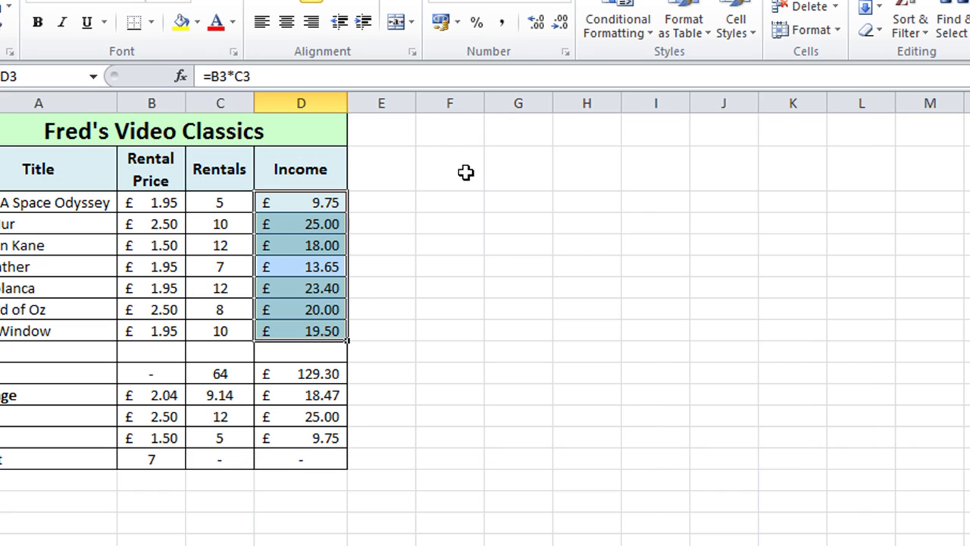
Step: Narrow the Income column D by dragging its border, using column C's width as reference
{"action": "left_click", "coordinate": [467, 174]}
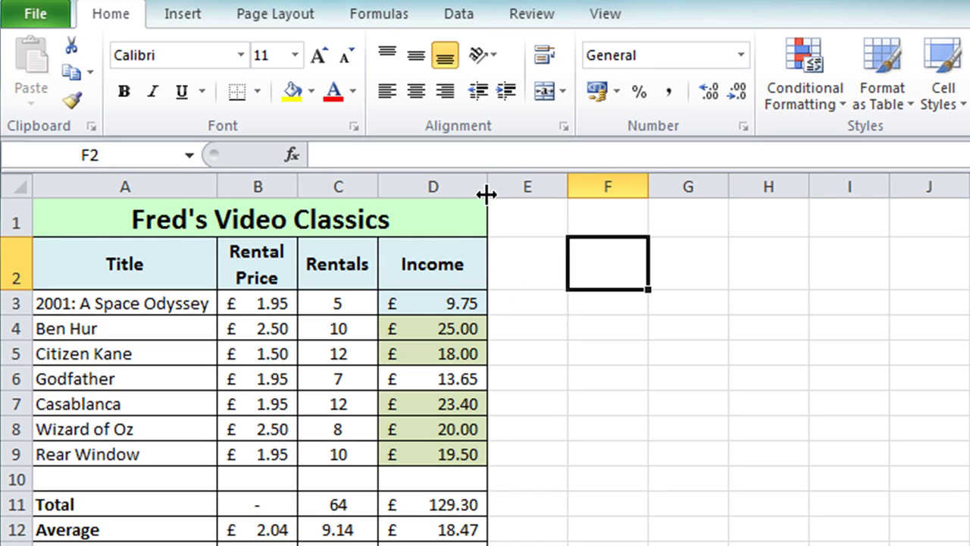
{"action": "left_click_drag", "start_coordinate": [487, 195], "coordinate": [468, 186]}
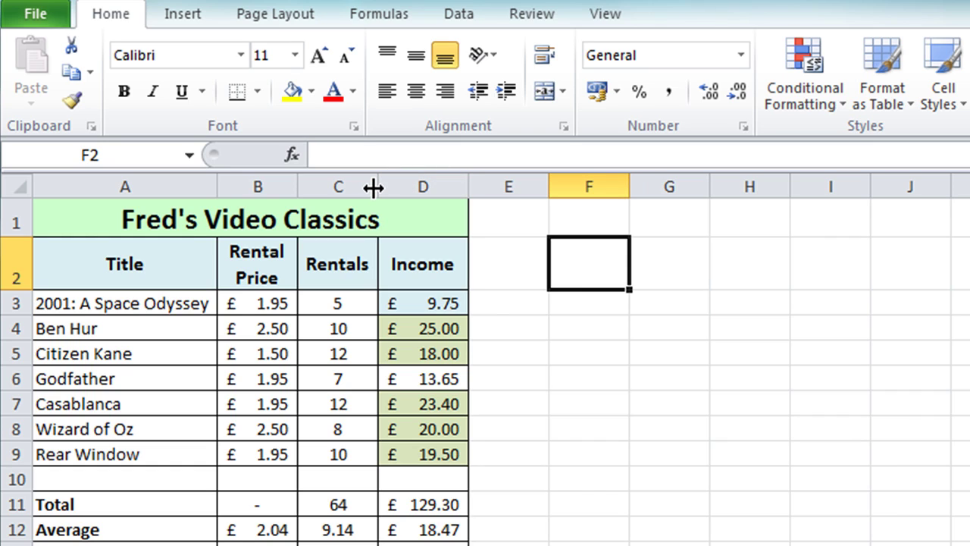
{"action": "left_click_drag", "start_coordinate": [374, 186], "coordinate": [375, 187]}
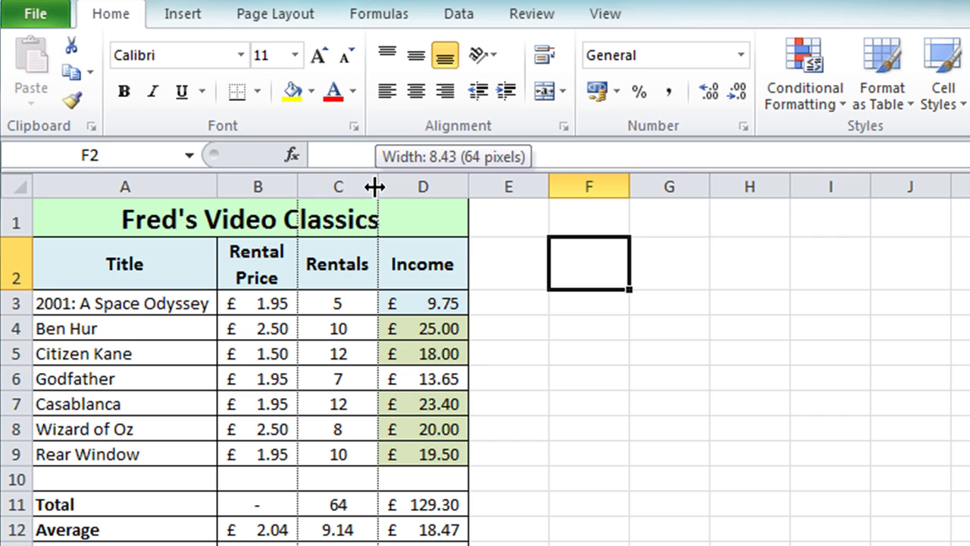
{"action": "left_click_drag", "start_coordinate": [375, 187], "coordinate": [374, 187]}
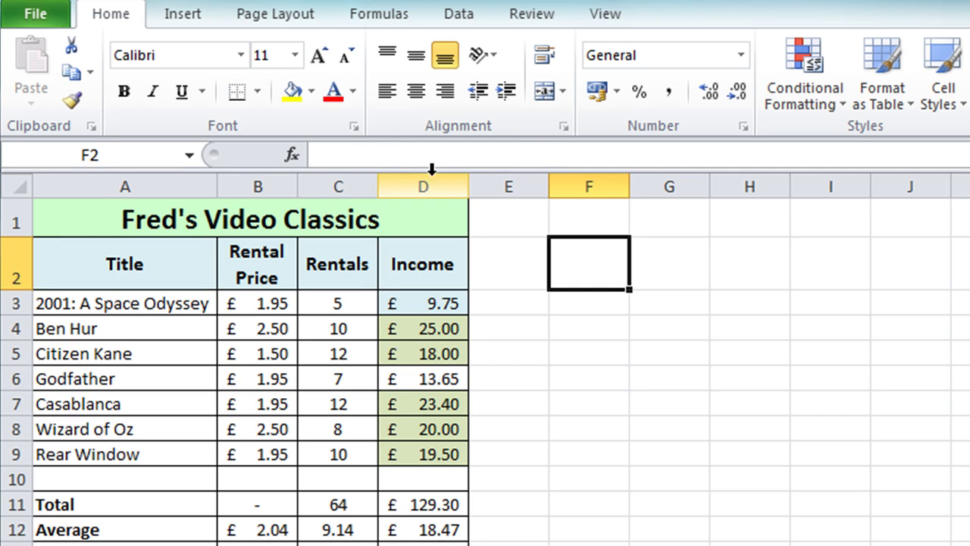
{"action": "left_click_drag", "start_coordinate": [473, 183], "coordinate": [455, 178]}
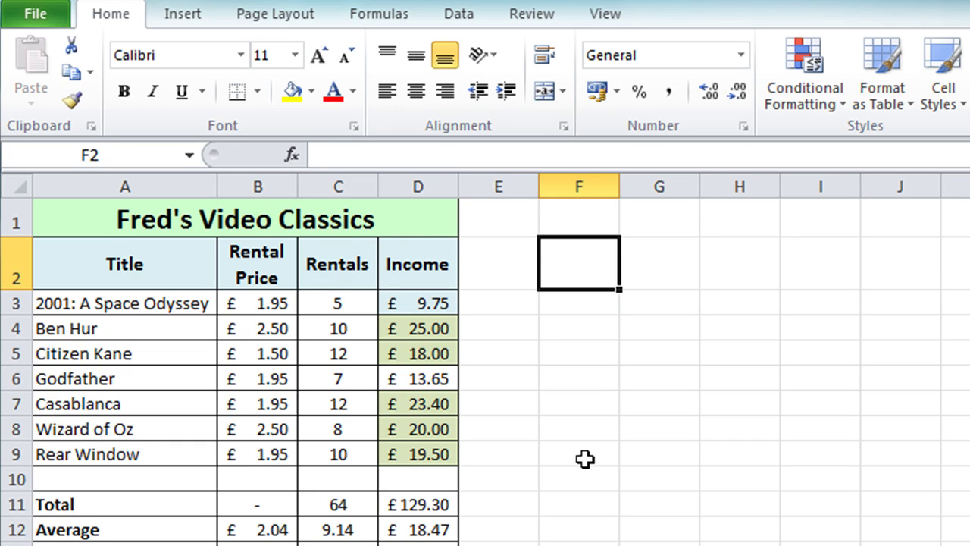
Step: With D2 selected, set column D's width to exactly 8.43 using Format > Column Width
{"action": "left_click", "coordinate": [423, 271]}
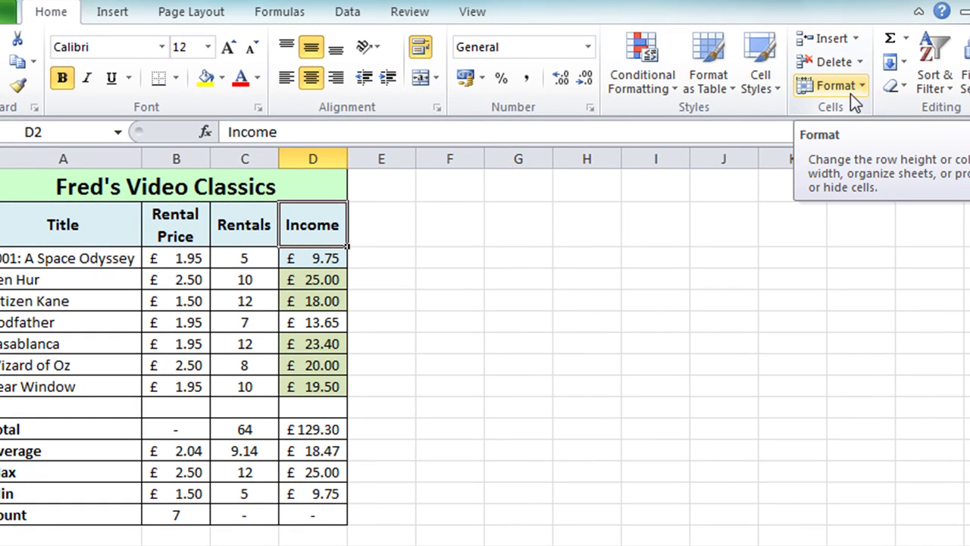
{"action": "left_click", "coordinate": [857, 91]}
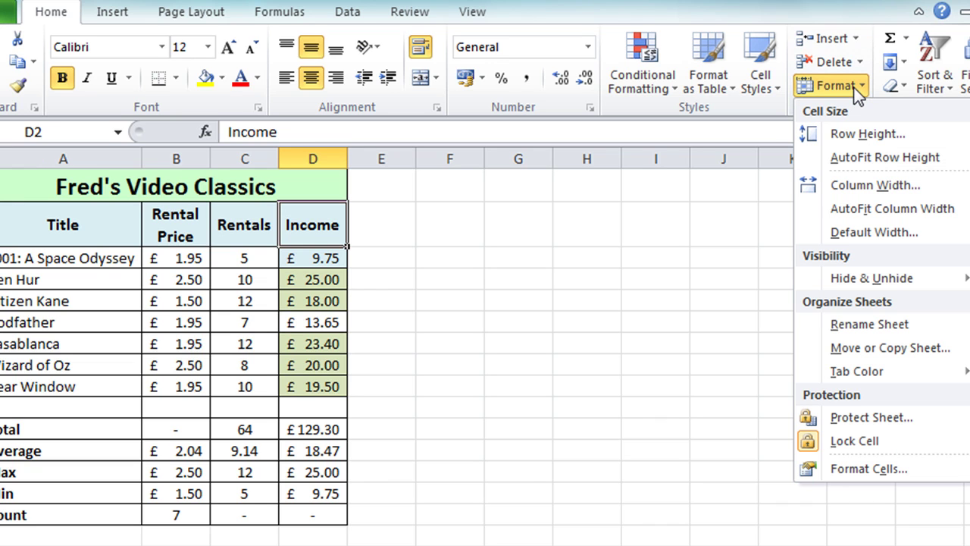
{"action": "left_click", "coordinate": [861, 190]}
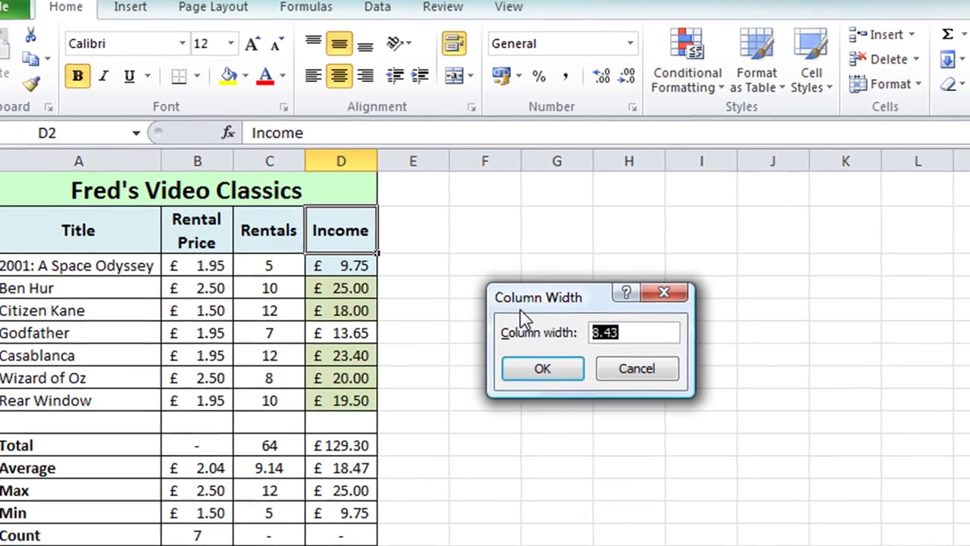
{"action": "left_click_drag", "start_coordinate": [508, 288], "coordinate": [126, 300]}
{"action": "left_click_drag", "start_coordinate": [205, 341], "coordinate": [285, 329]}
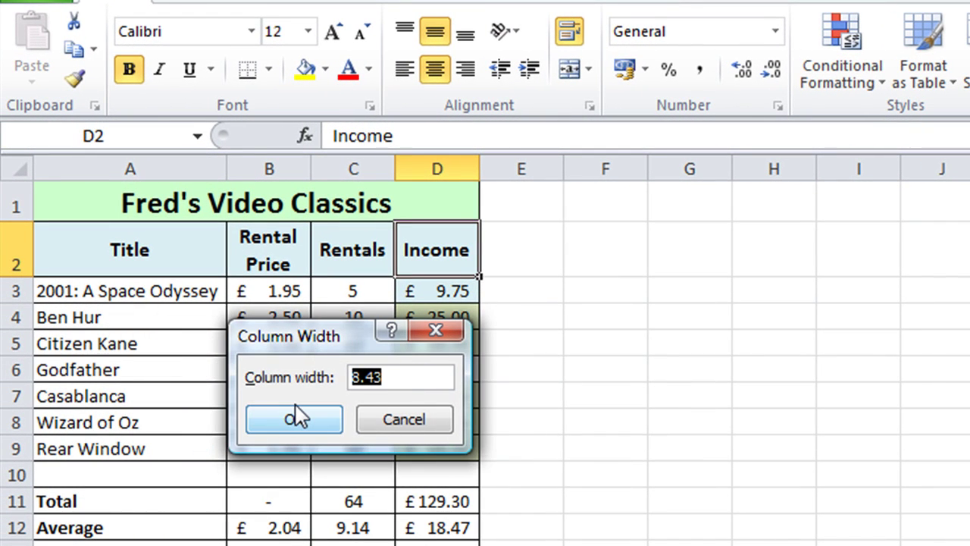
{"action": "type", "text": "8.43"}
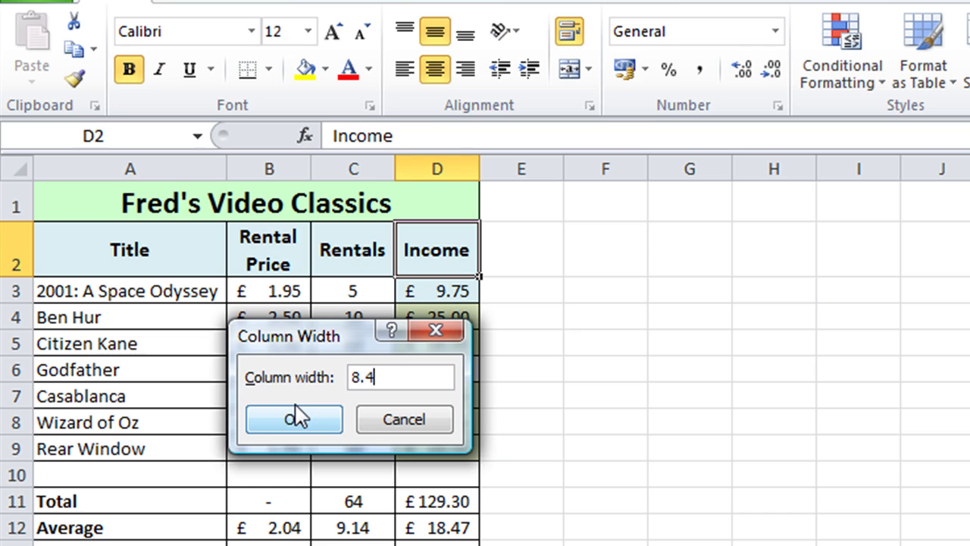
{"action": "left_click", "coordinate": [295, 404]}
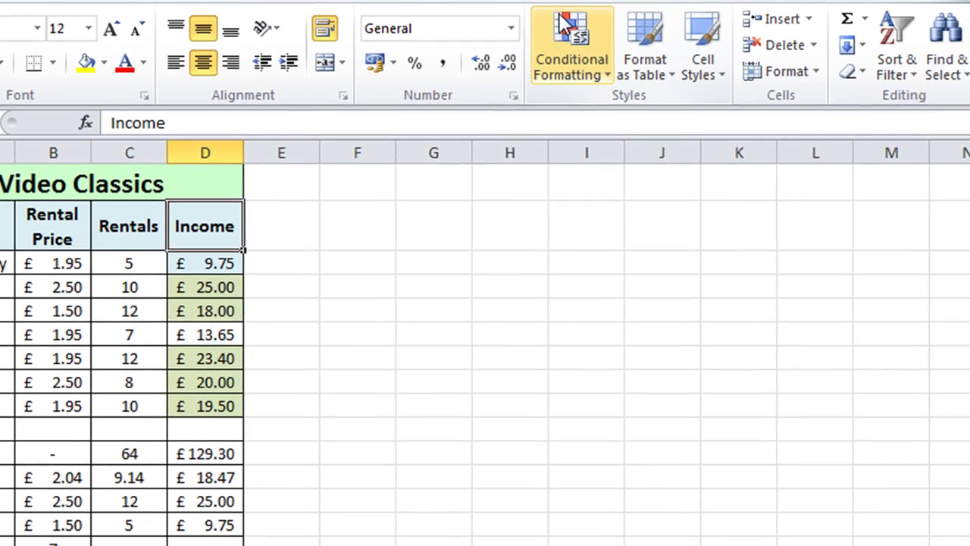
{"action": "left_click", "coordinate": [564, 67]}
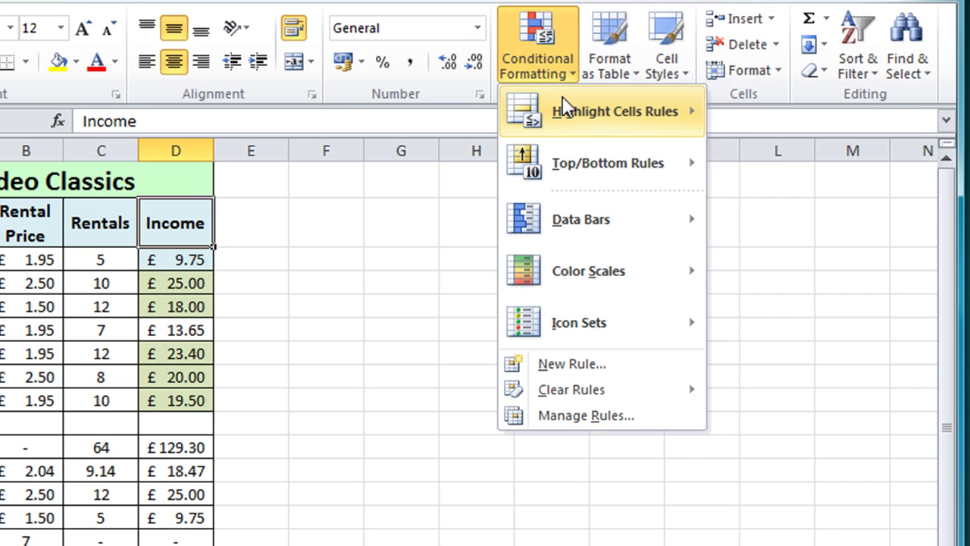
{"action": "mouse_move", "coordinate": [561, 227]}
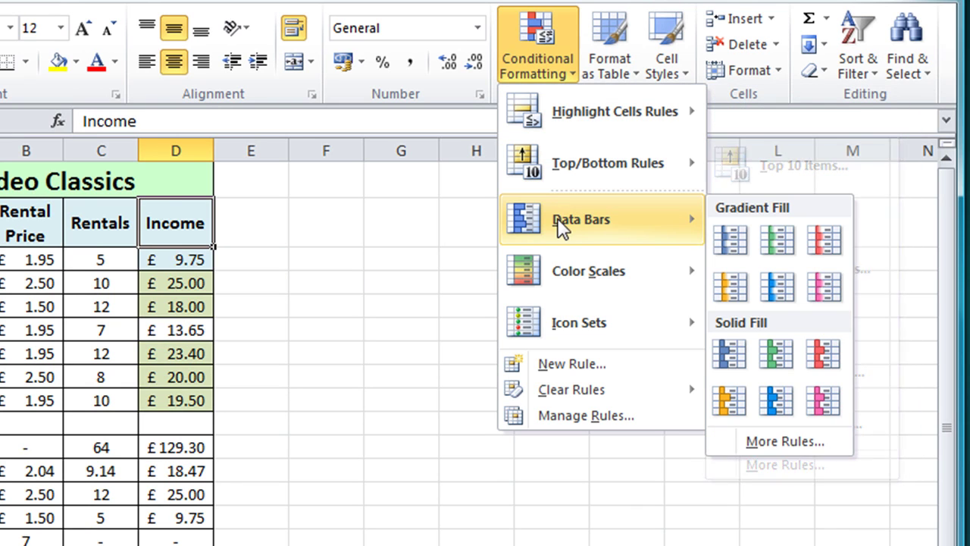
{"action": "mouse_move", "coordinate": [574, 314]}
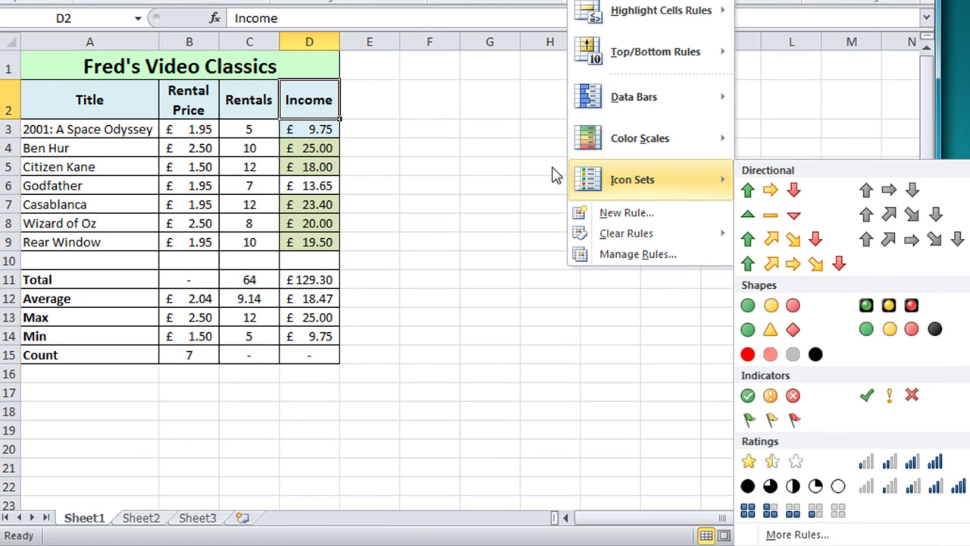
{"action": "left_click", "coordinate": [125, 55]}
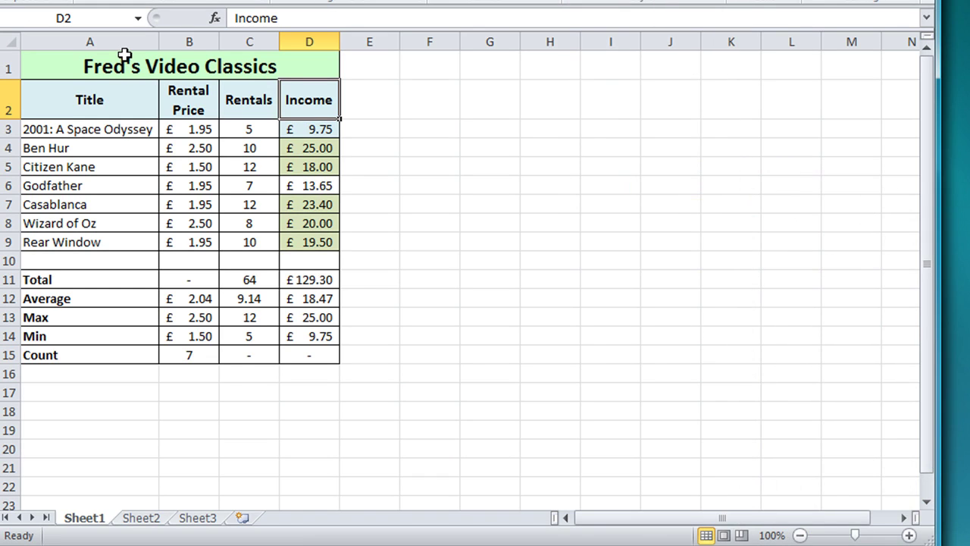